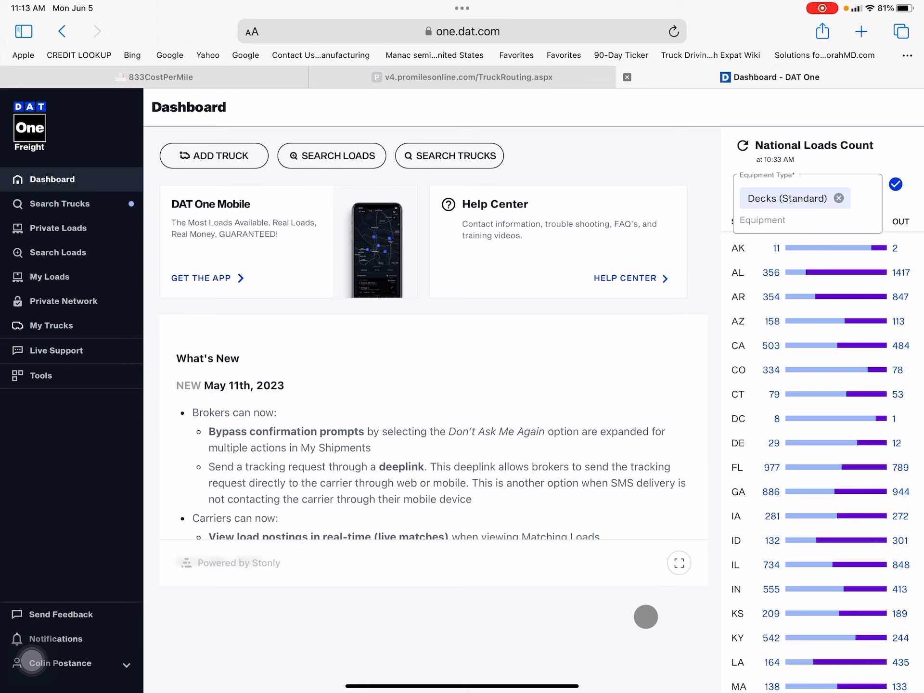
{"action": "scroll", "coordinate": [823, 462], "scroll_direction": "down", "scroll_amount": 5}
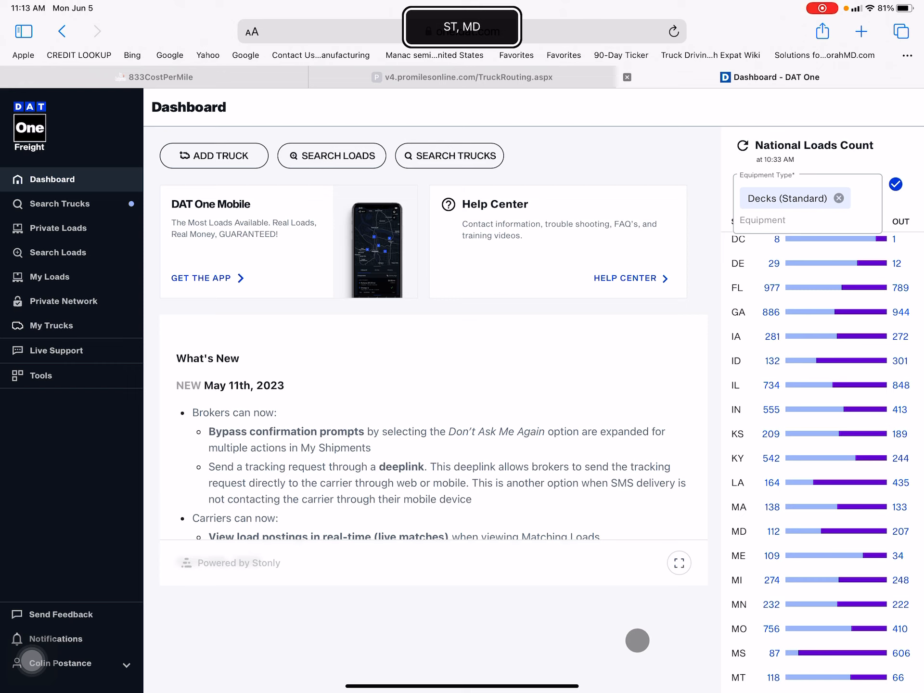
{"action": "scroll", "coordinate": [823, 434], "scroll_direction": "down", "scroll_amount": 5}
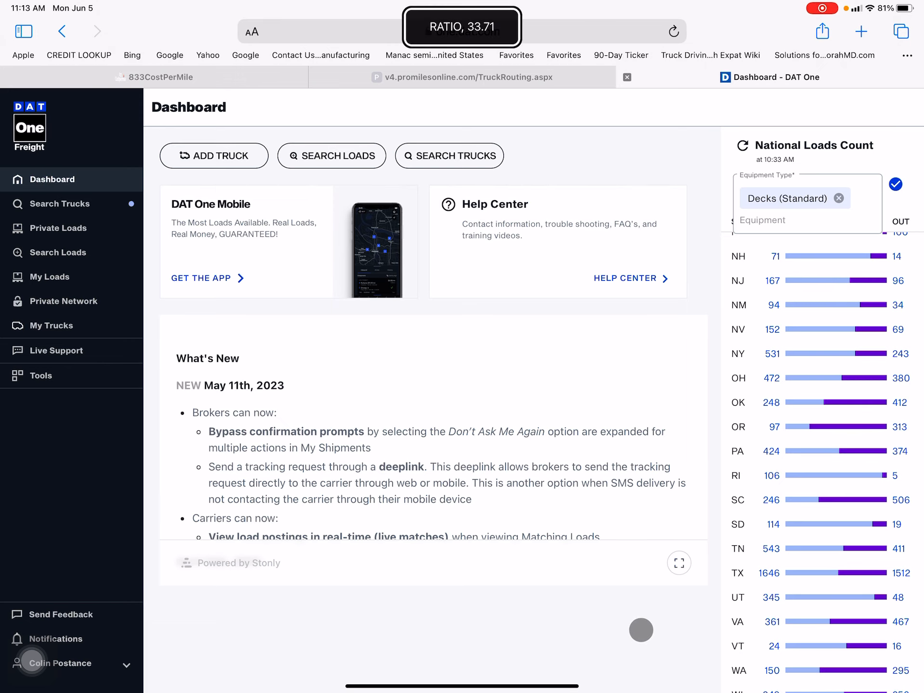
{"action": "scroll", "coordinate": [641, 630], "scroll_direction": "down", "scroll_amount": 3}
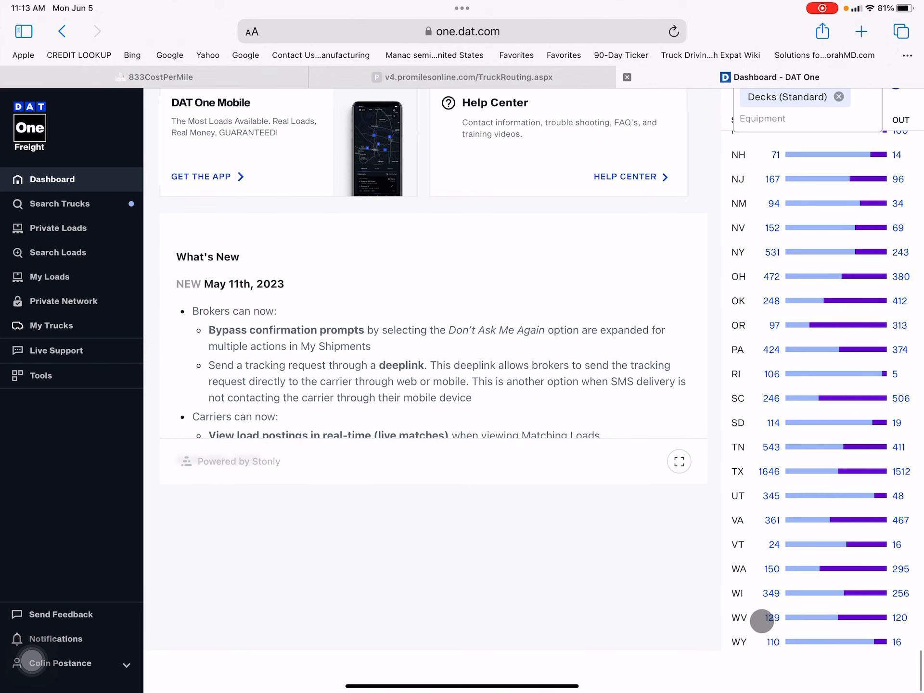
{"action": "scroll", "coordinate": [773, 633], "scroll_direction": "down", "scroll_amount": 1}
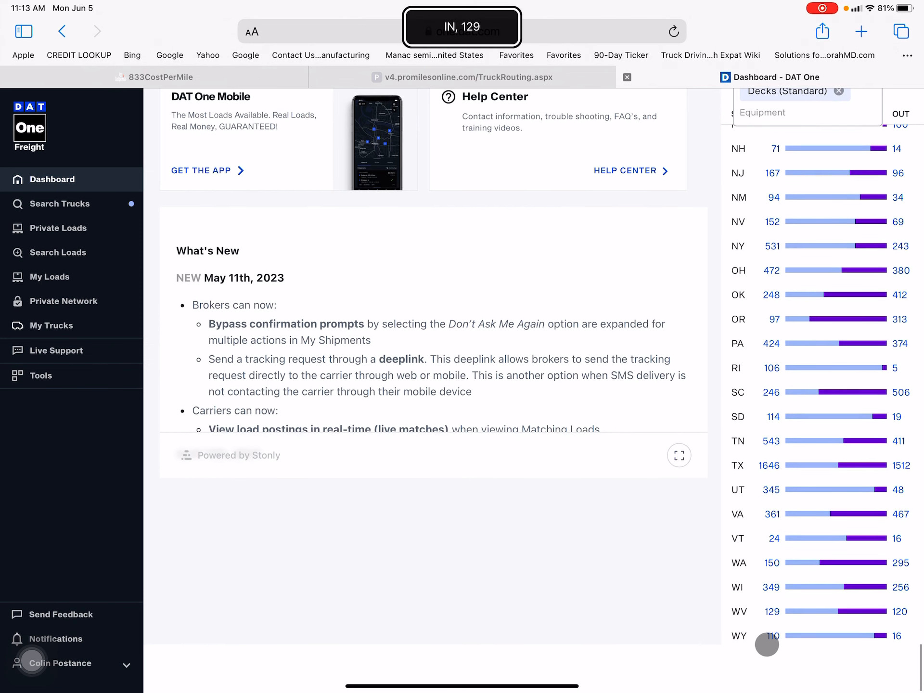
{"action": "scroll", "coordinate": [774, 636], "scroll_direction": "down", "scroll_amount": 1}
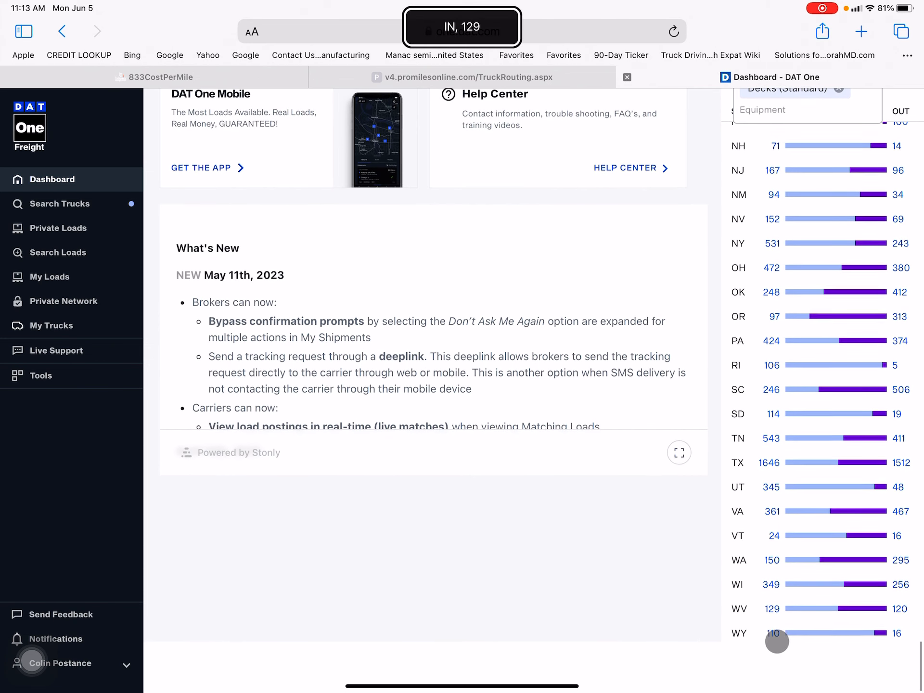
{"action": "scroll", "coordinate": [830, 639], "scroll_direction": "down", "scroll_amount": 1}
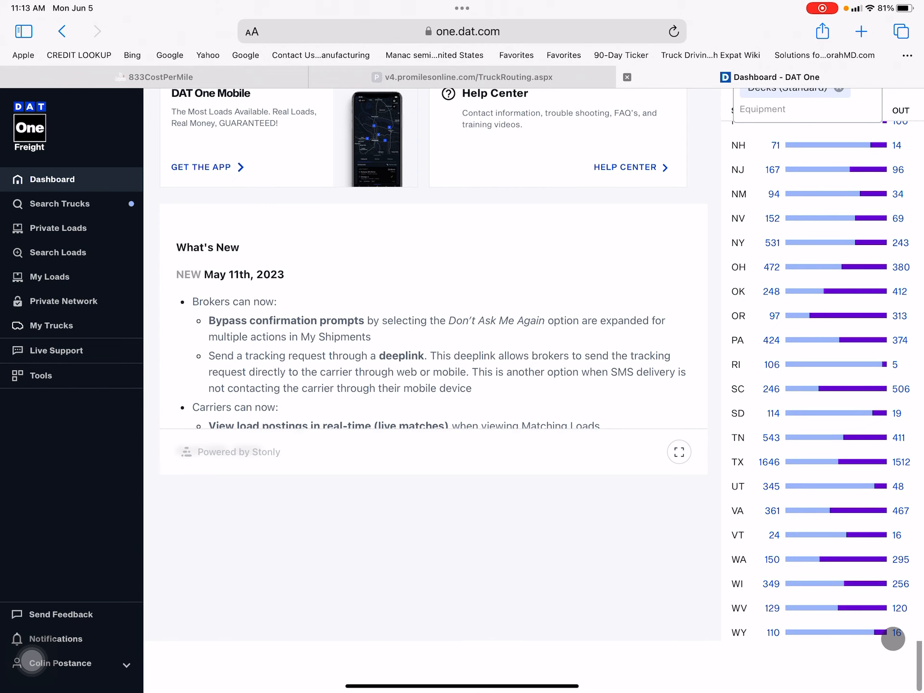
{"action": "scroll", "coordinate": [893, 637], "scroll_direction": "up", "scroll_amount": 2}
{"action": "scroll", "coordinate": [893, 637], "scroll_direction": "up", "scroll_amount": 2}
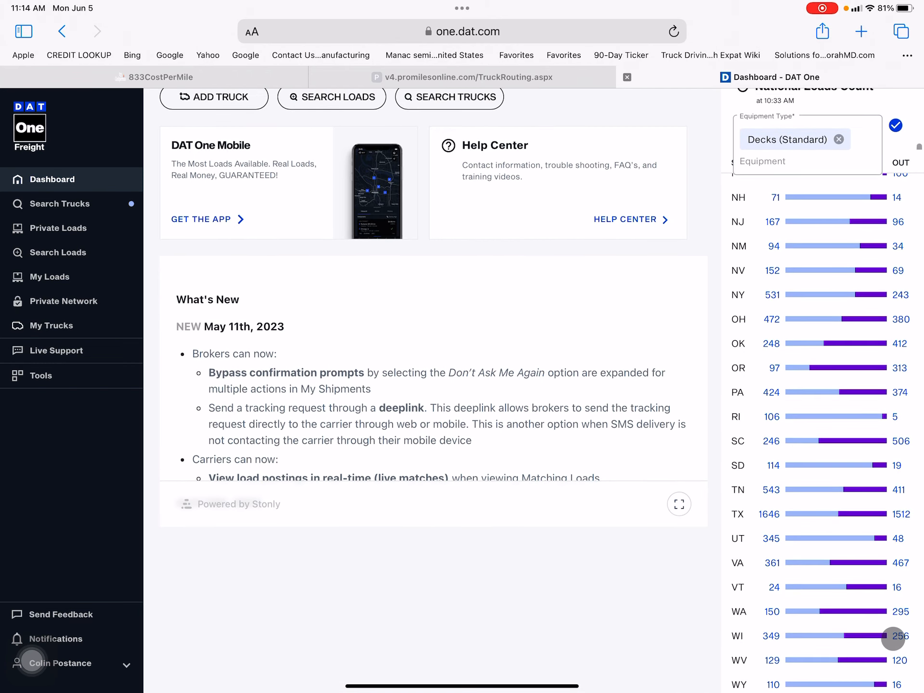
{"action": "scroll", "coordinate": [894, 637], "scroll_direction": "up", "scroll_amount": 5}
{"action": "scroll", "coordinate": [894, 637], "scroll_direction": "up", "scroll_amount": 5}
{"action": "scroll", "coordinate": [893, 637], "scroll_direction": "up", "scroll_amount": 5}
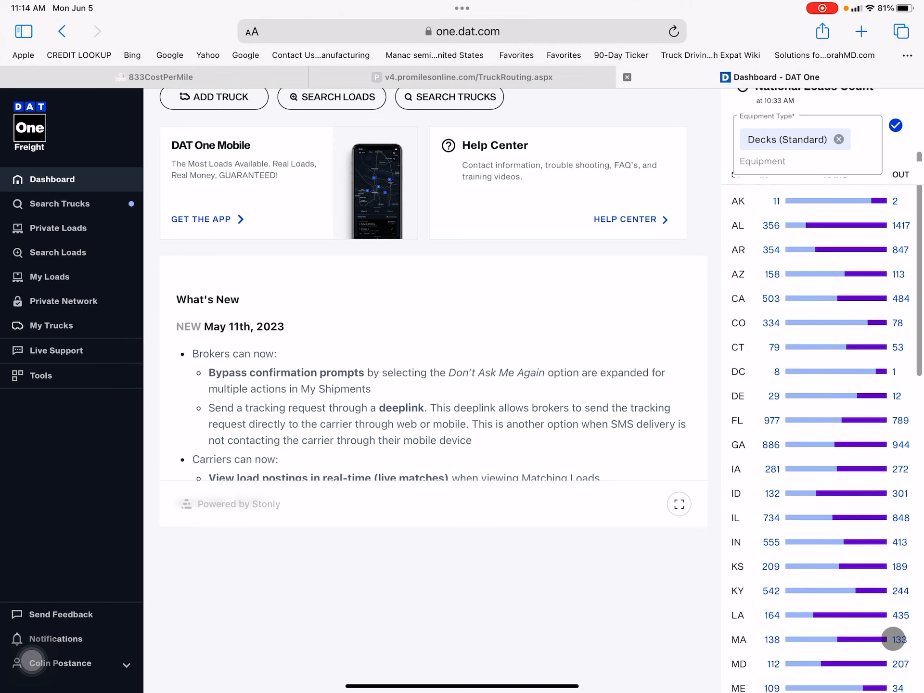
{"action": "scroll", "coordinate": [894, 637], "scroll_direction": "up", "scroll_amount": 3}
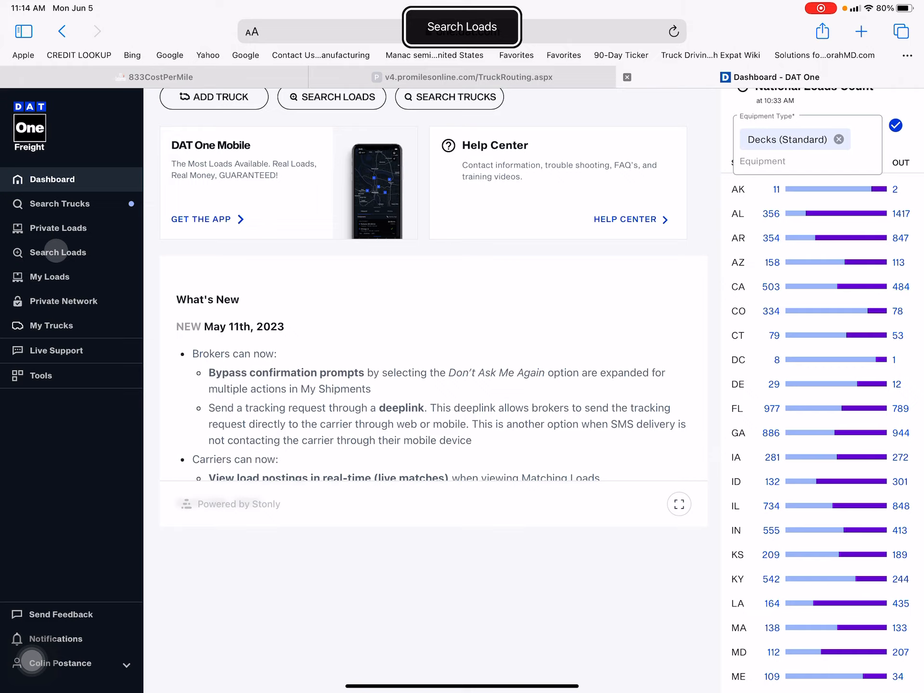
Clear the old CA origin so the load search can start from Alabama (AL).
{"action": "left_click", "coordinate": [56, 252]}
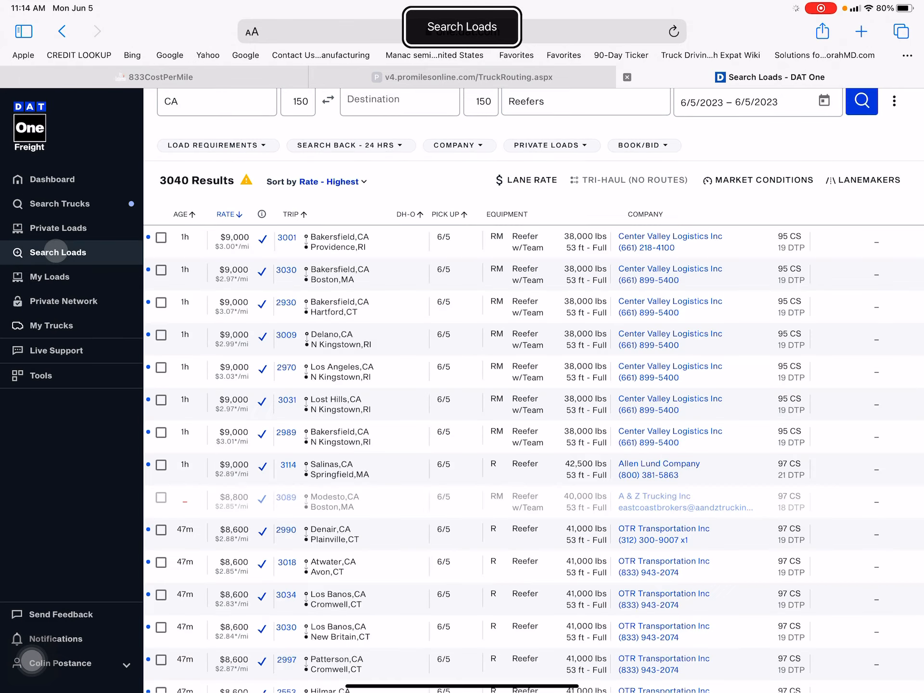
{"action": "scroll", "coordinate": [241, 207], "scroll_direction": "down", "scroll_amount": 4}
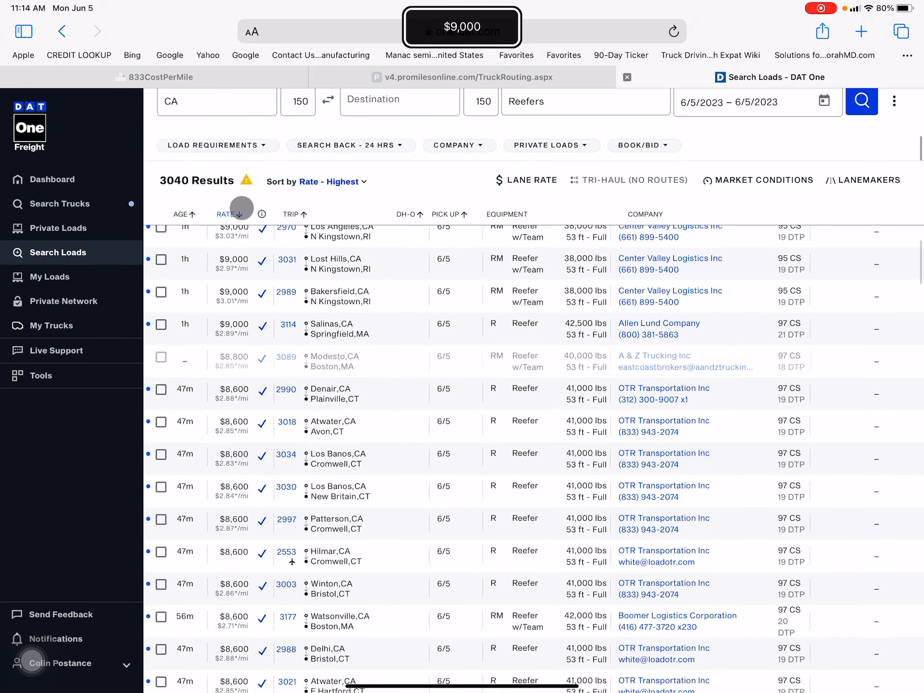
{"action": "scroll", "coordinate": [241, 209], "scroll_direction": "up", "scroll_amount": 3}
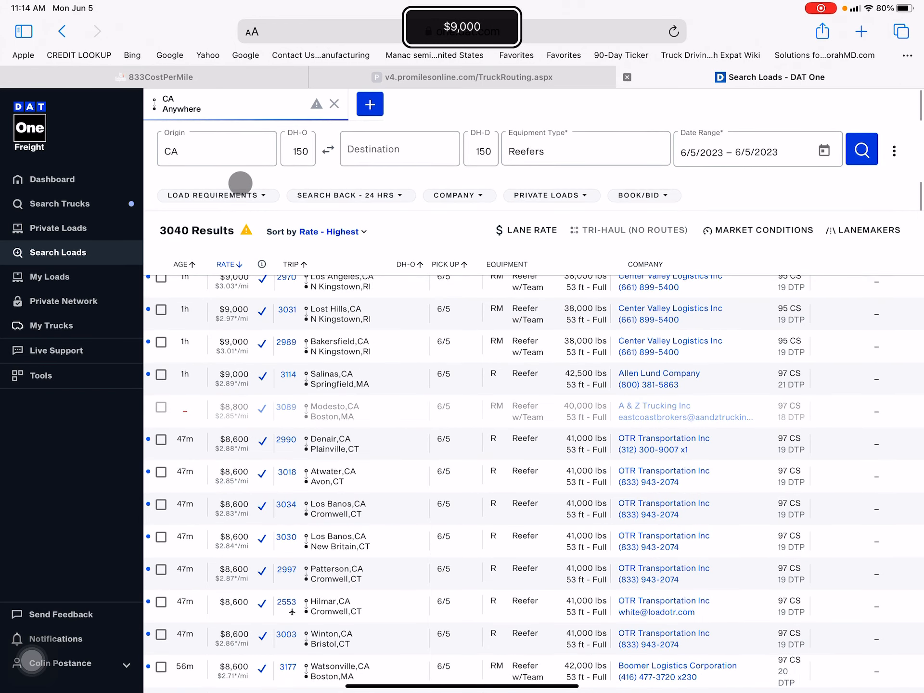
{"action": "left_click", "coordinate": [217, 163]}
{"action": "key", "text": "BackSpace"}
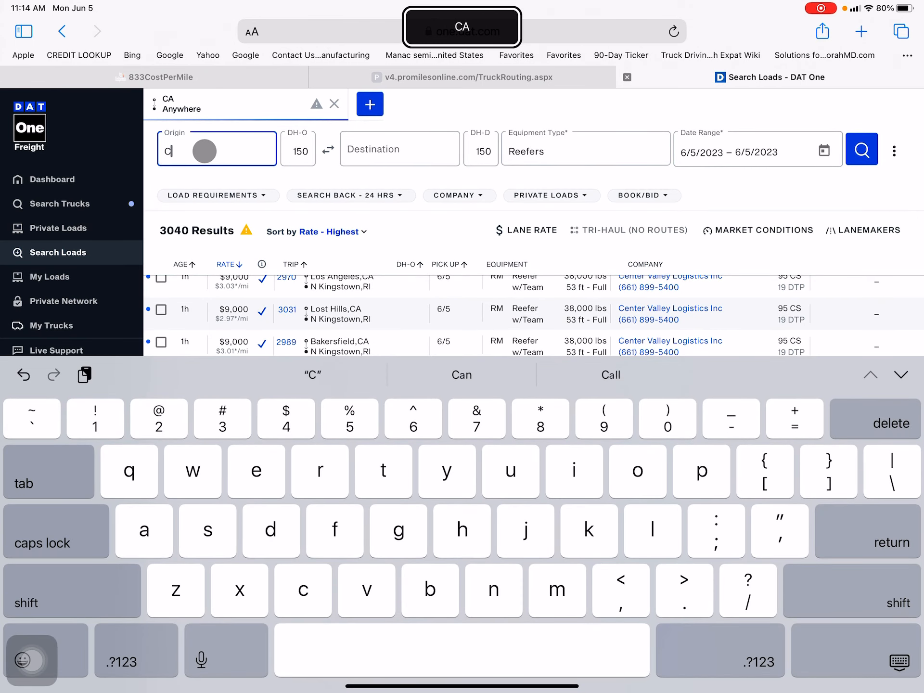
{"action": "key", "text": "BackSpace"}
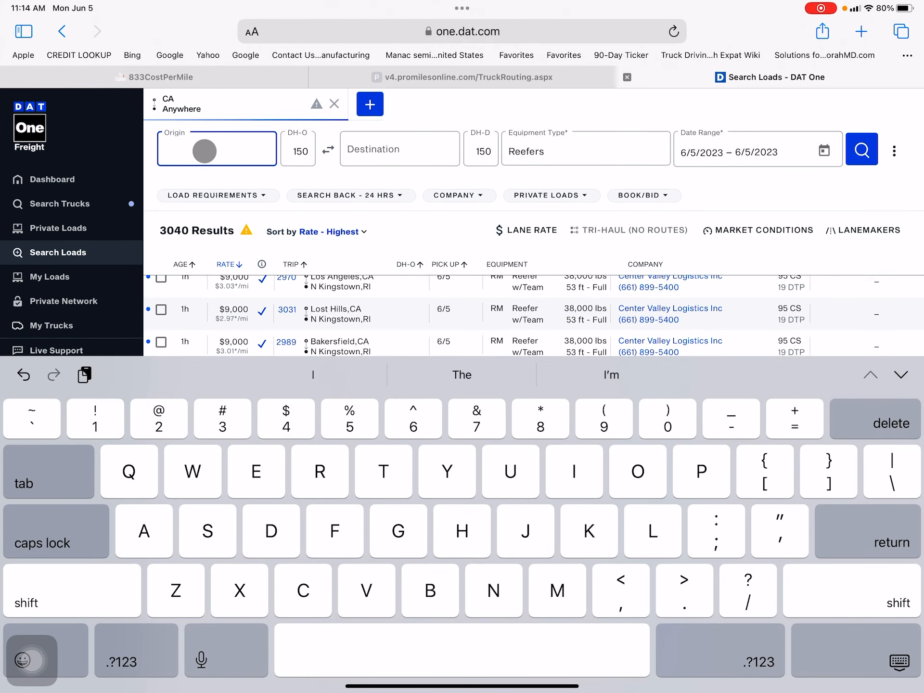
{"action": "type", "text": "A"}
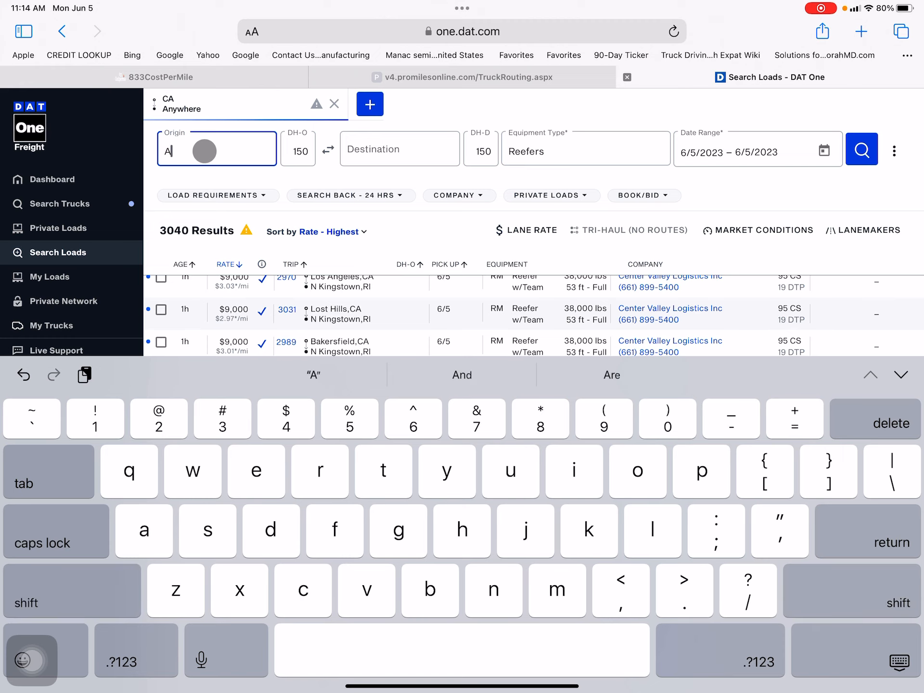
{"action": "type", "text": "LL"}
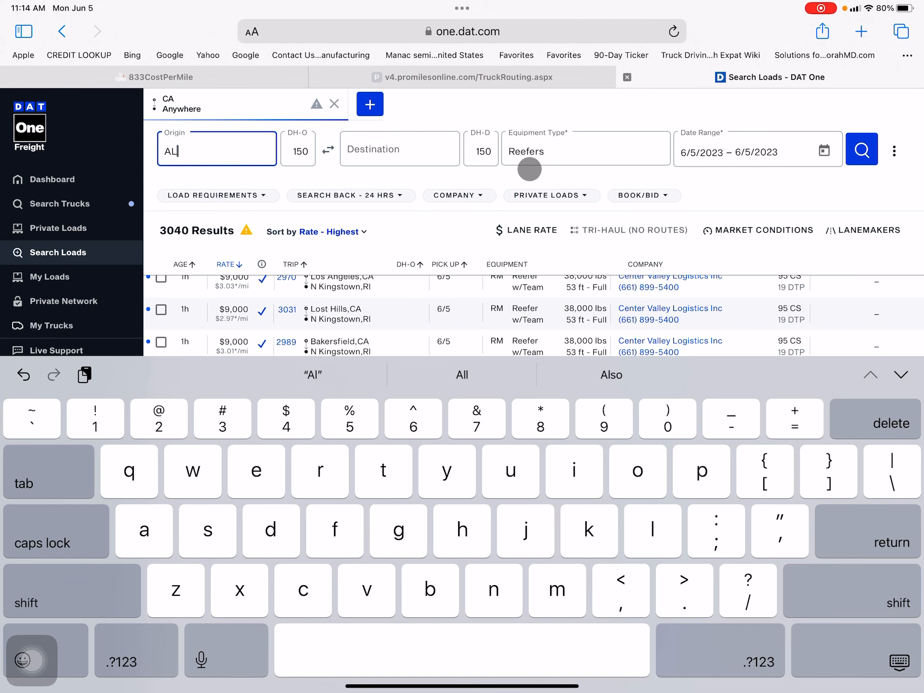
Swap the equipment type from Reefers to Decks (Standard).
{"action": "left_click", "coordinate": [534, 153]}
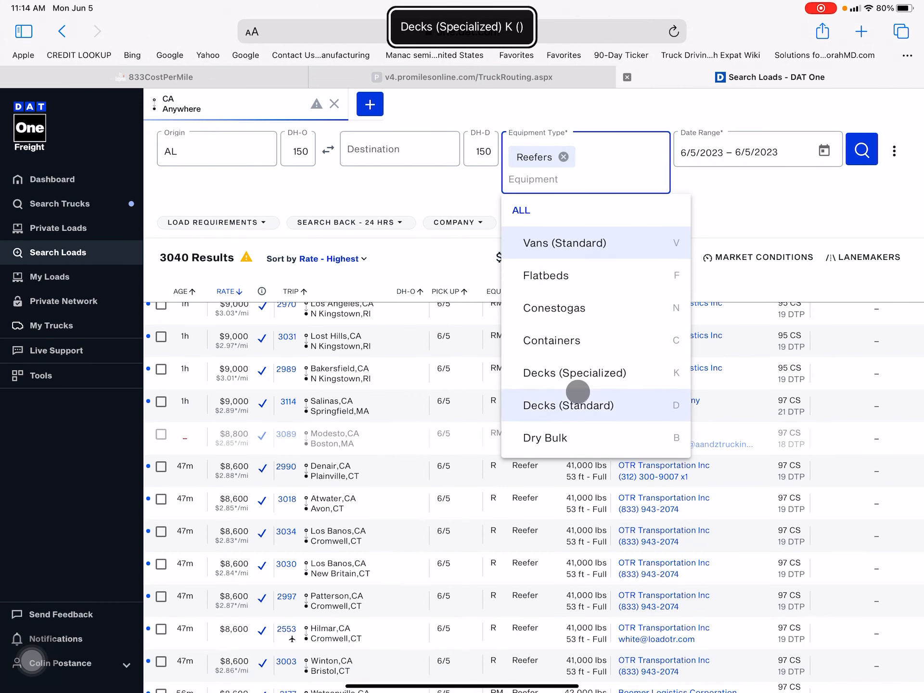
{"action": "left_click", "coordinate": [563, 406]}
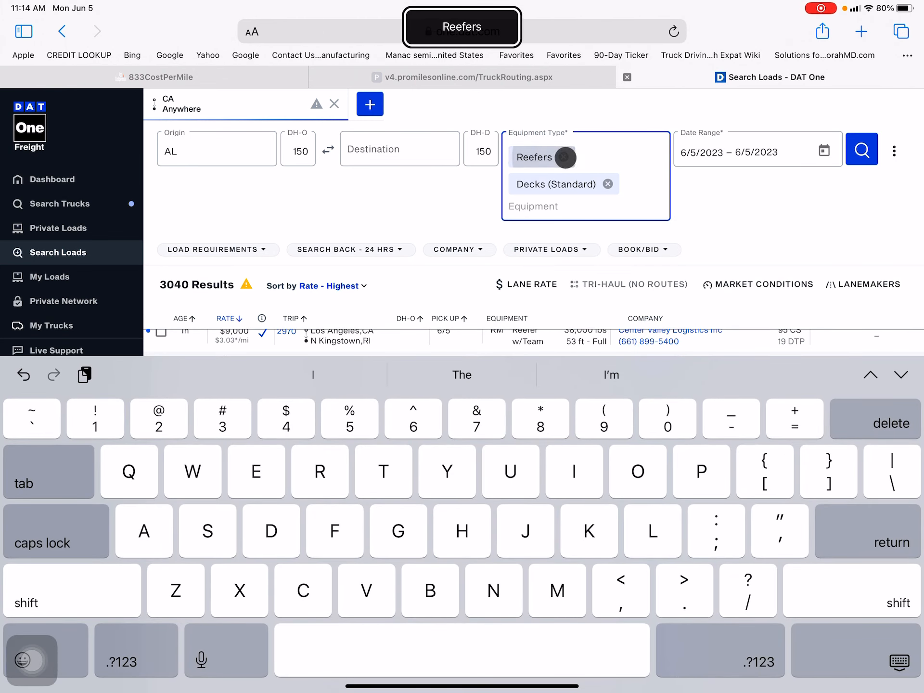
{"action": "left_click", "coordinate": [563, 157]}
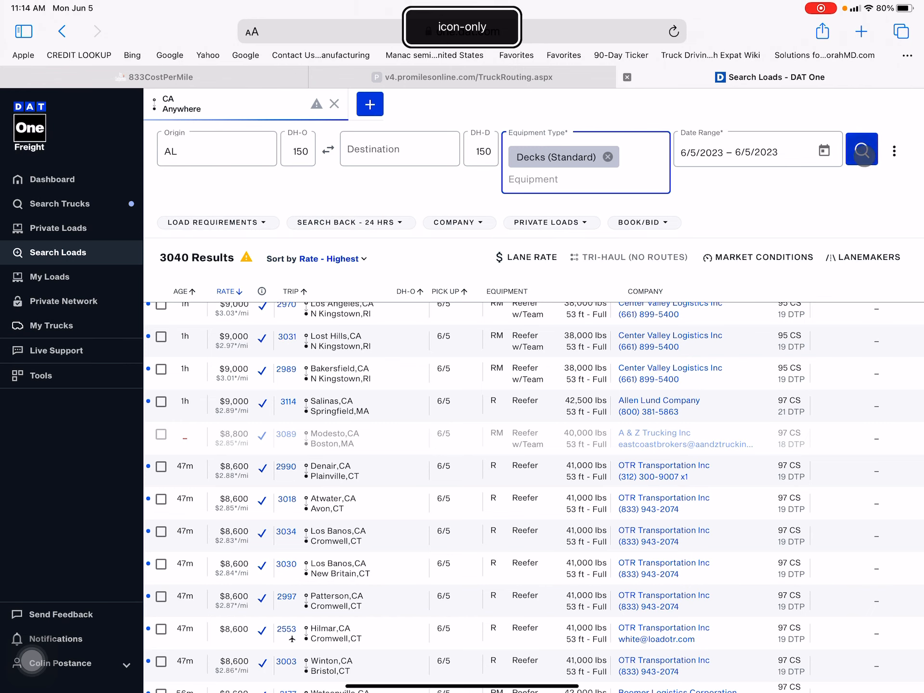
Run the Alabama standard-deck search, returning 1485 loads for 6/5.
{"action": "left_click", "coordinate": [862, 150]}
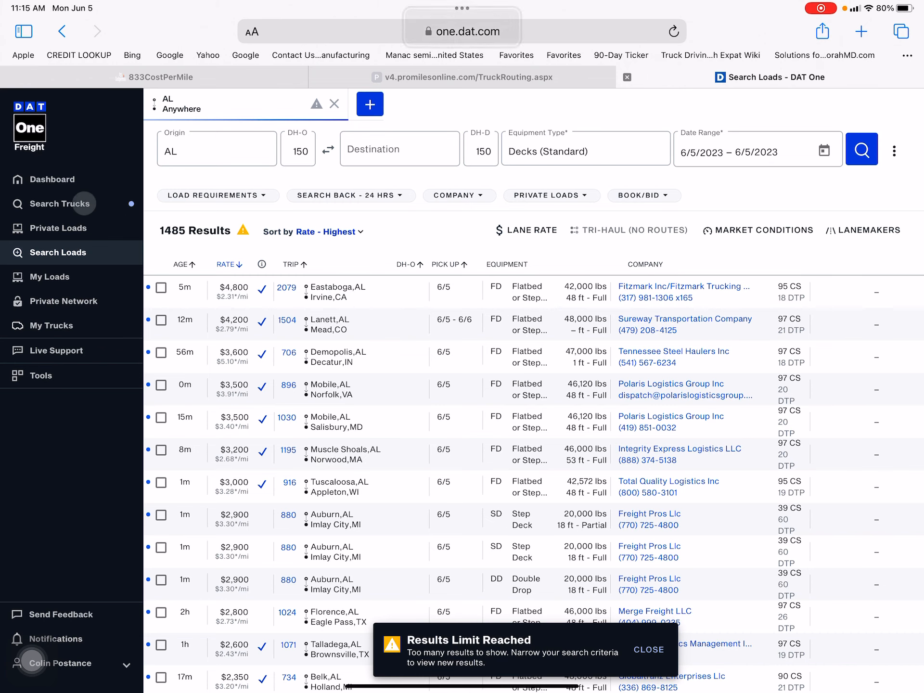
Check the dashboard's National Loads Count, then return to the 1485 Alabama deck results.
{"action": "left_click", "coordinate": [44, 179]}
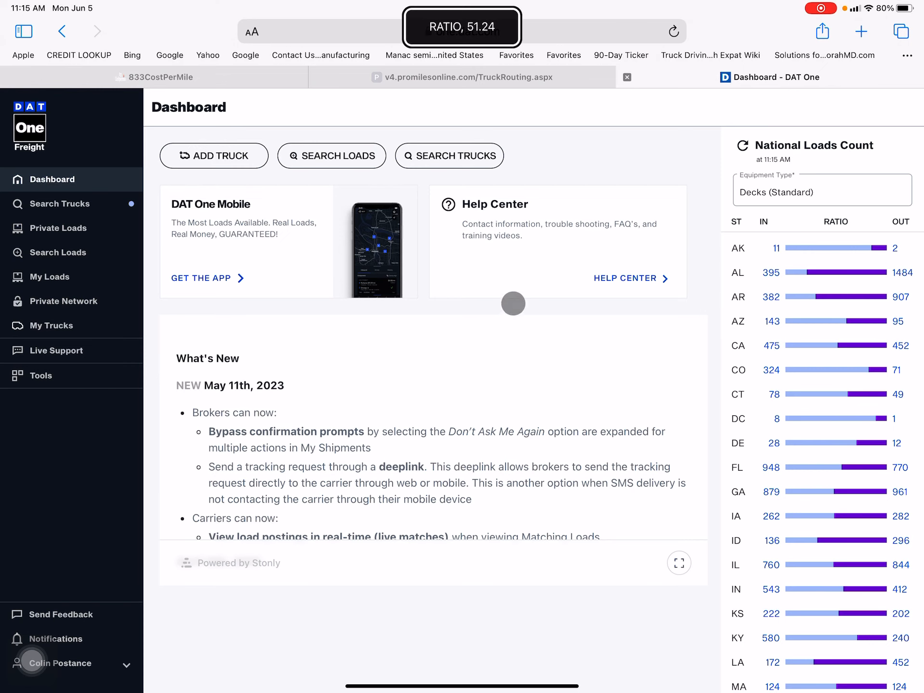
{"action": "left_click", "coordinate": [73, 253]}
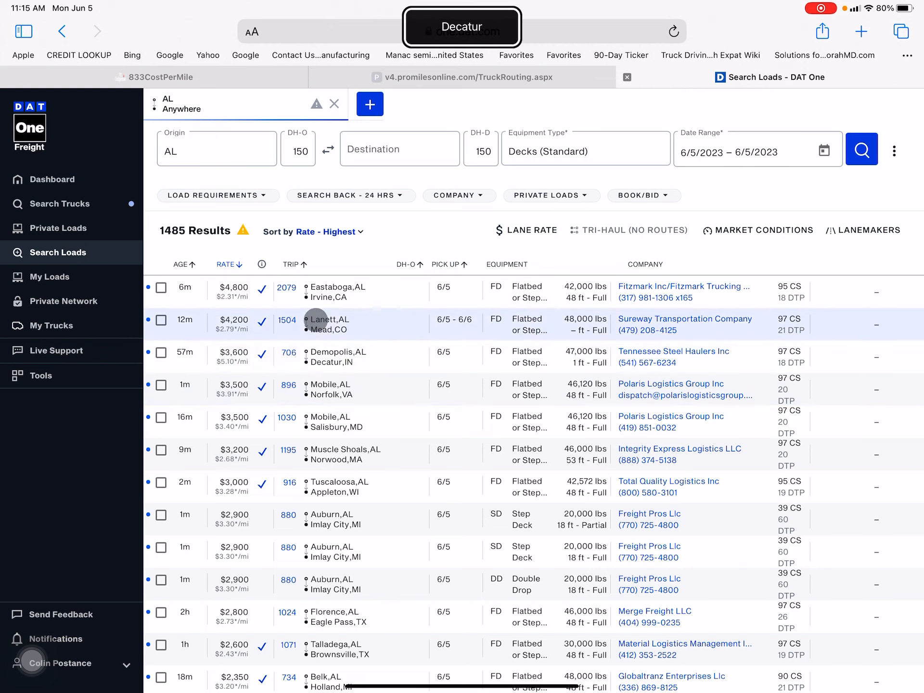
Sort the Alabama deck results by Trip - Shortest instead of highest rate.
{"action": "left_click", "coordinate": [291, 265]}
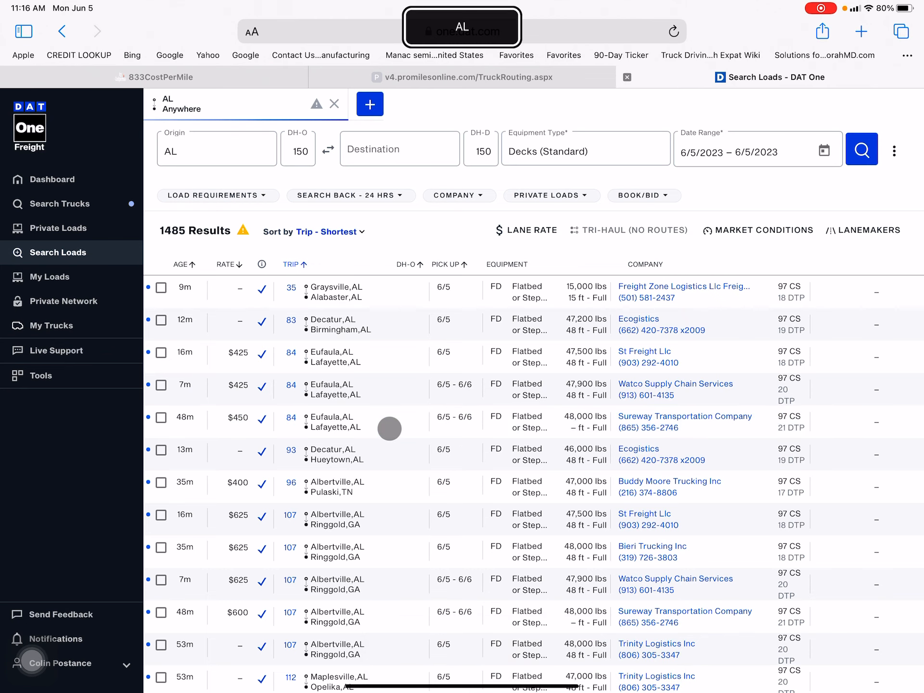
{"action": "scroll", "coordinate": [388, 428], "scroll_direction": "down", "scroll_amount": 1}
{"action": "scroll", "coordinate": [389, 428], "scroll_direction": "down", "scroll_amount": 2}
{"action": "scroll", "coordinate": [389, 428], "scroll_direction": "down", "scroll_amount": 2}
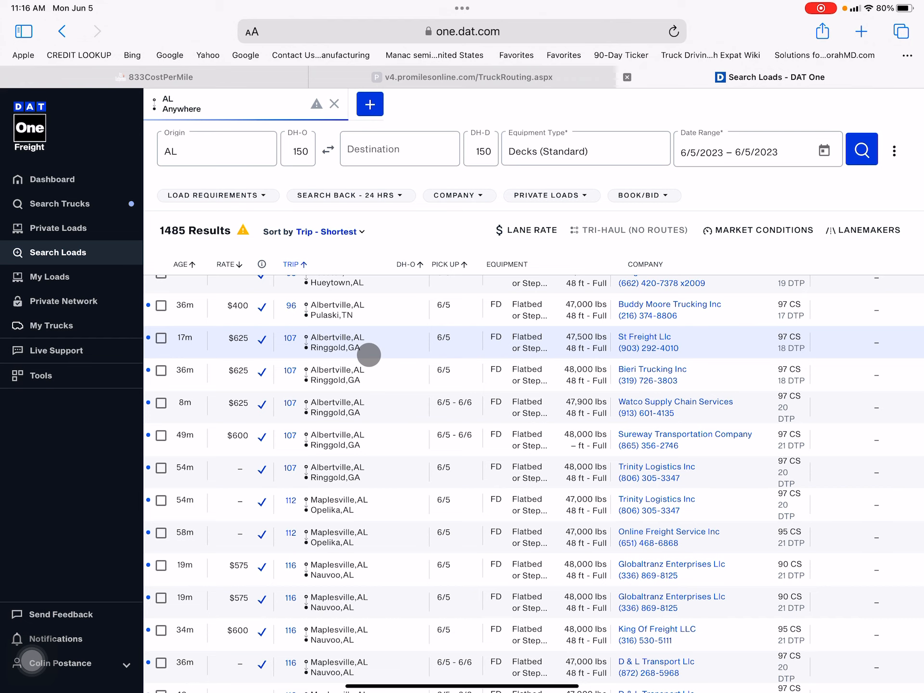
{"action": "scroll", "coordinate": [368, 354], "scroll_direction": "down", "scroll_amount": 3}
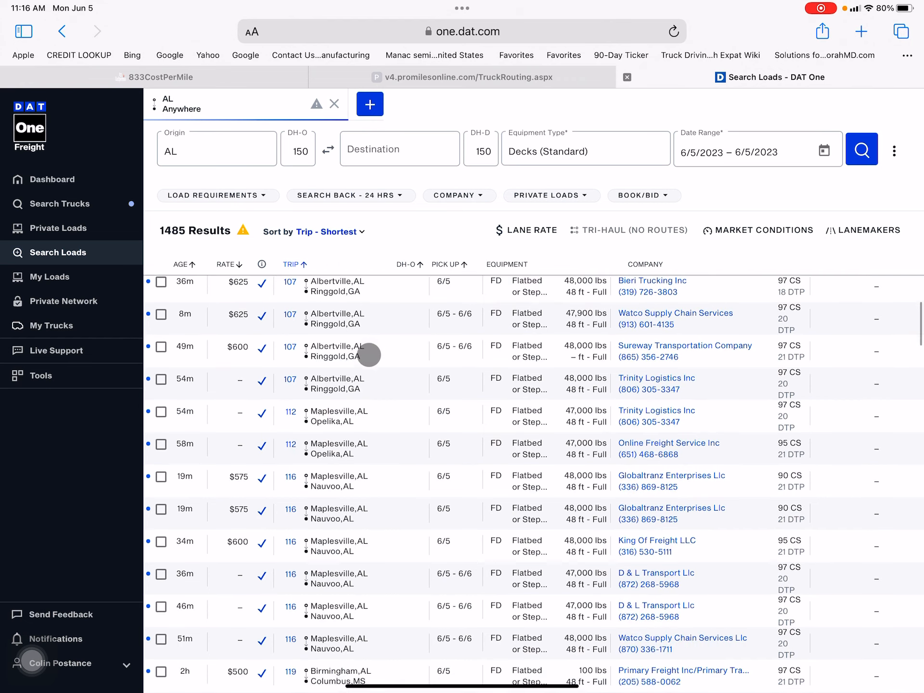
{"action": "scroll", "coordinate": [368, 354], "scroll_direction": "down", "scroll_amount": 3}
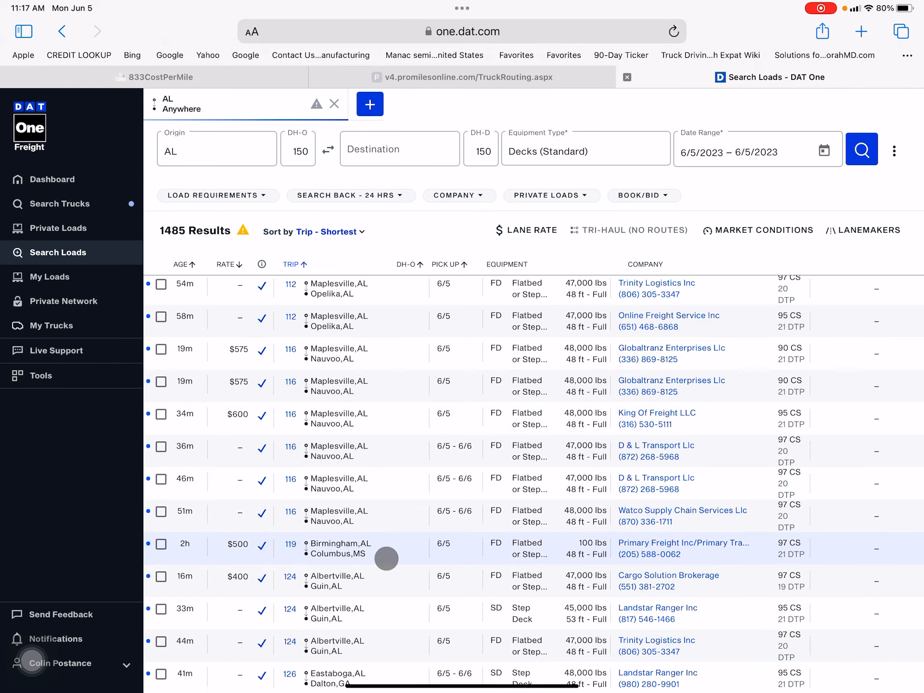
{"action": "scroll", "coordinate": [385, 558], "scroll_direction": "down", "scroll_amount": 4}
{"action": "scroll", "coordinate": [386, 558], "scroll_direction": "down", "scroll_amount": 4}
{"action": "scroll", "coordinate": [387, 558], "scroll_direction": "down", "scroll_amount": 2}
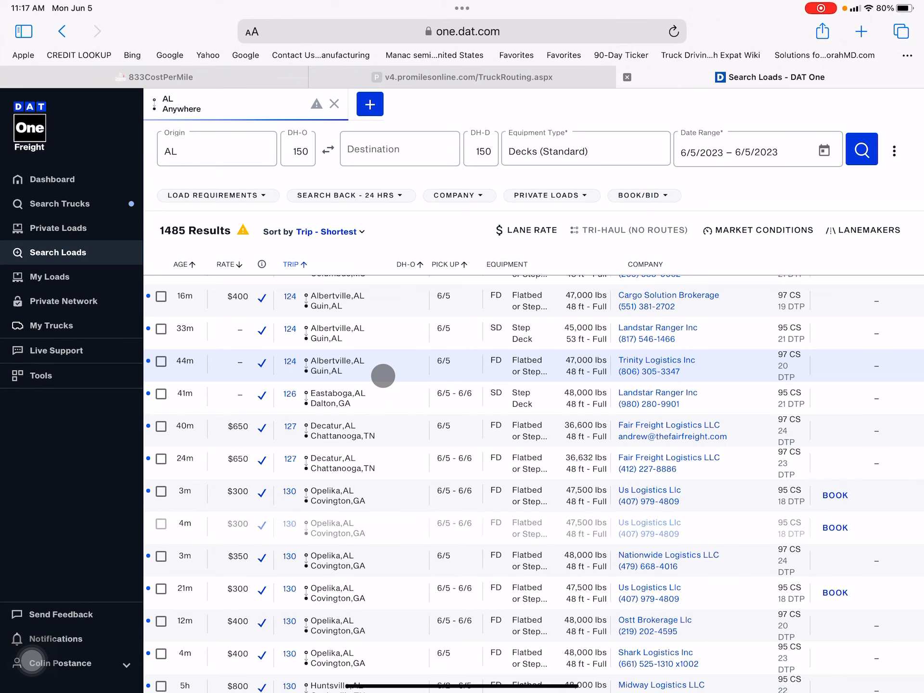
{"action": "scroll", "coordinate": [383, 375], "scroll_direction": "down", "scroll_amount": 4}
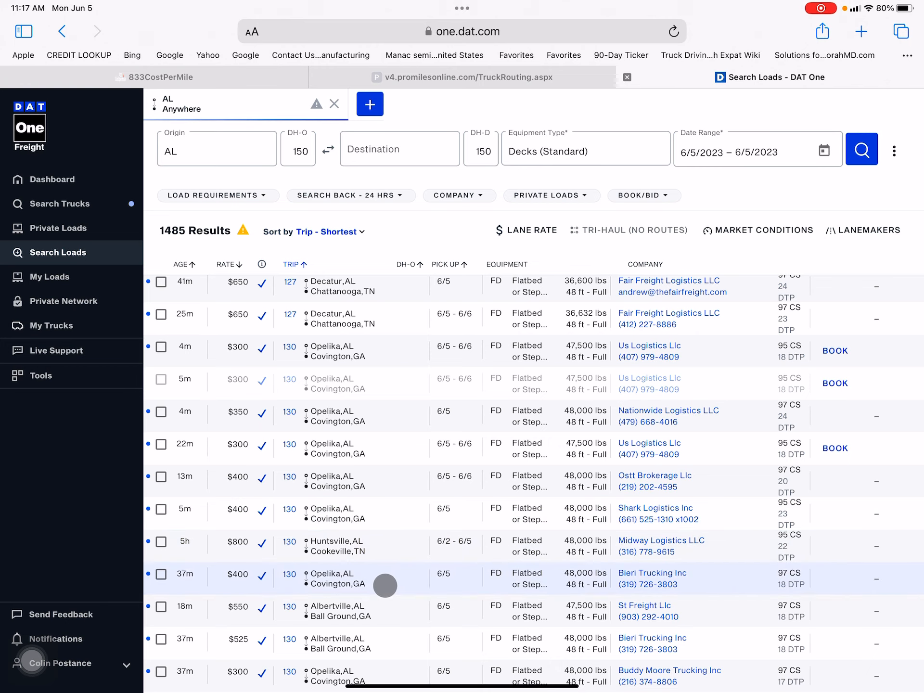
{"action": "scroll", "coordinate": [385, 585], "scroll_direction": "down", "scroll_amount": 5}
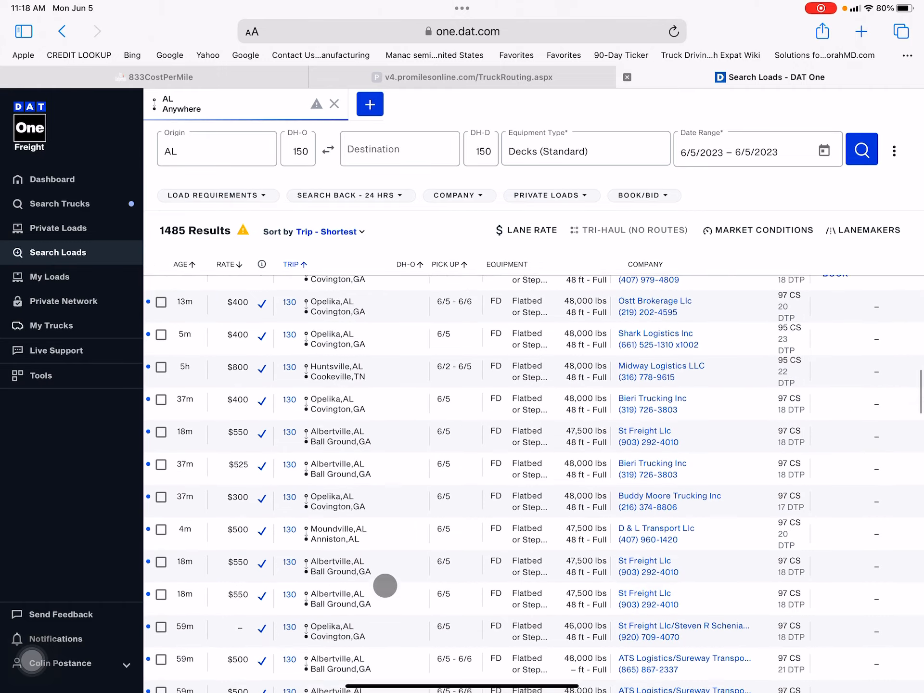
{"action": "scroll", "coordinate": [384, 585], "scroll_direction": "down", "scroll_amount": 5}
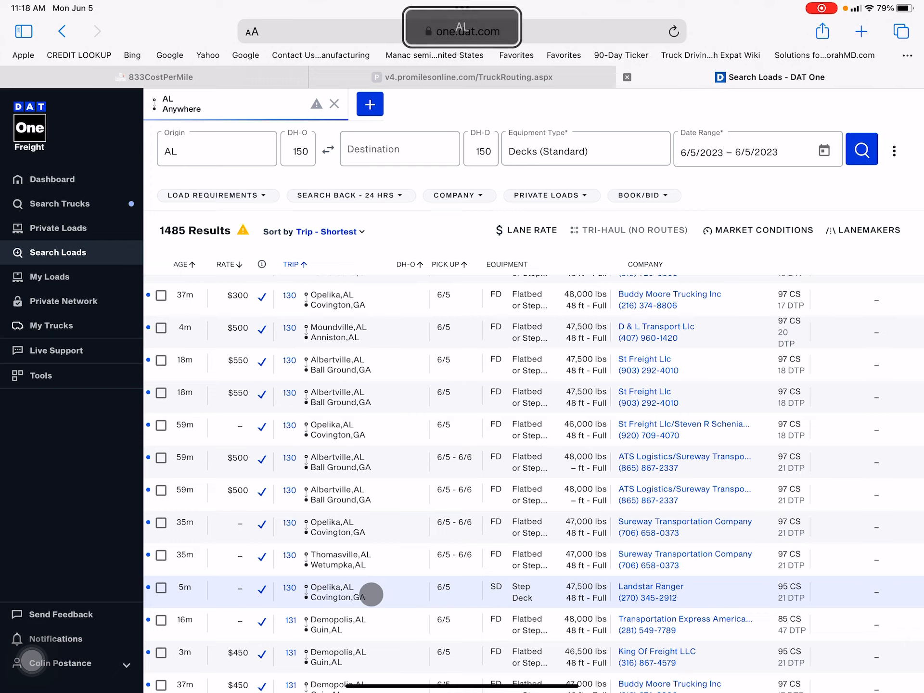
{"action": "scroll", "coordinate": [371, 594], "scroll_direction": "down", "scroll_amount": 5}
{"action": "scroll", "coordinate": [370, 594], "scroll_direction": "down", "scroll_amount": 5}
{"action": "scroll", "coordinate": [370, 594], "scroll_direction": "down", "scroll_amount": 4}
{"action": "scroll", "coordinate": [371, 594], "scroll_direction": "down", "scroll_amount": 3}
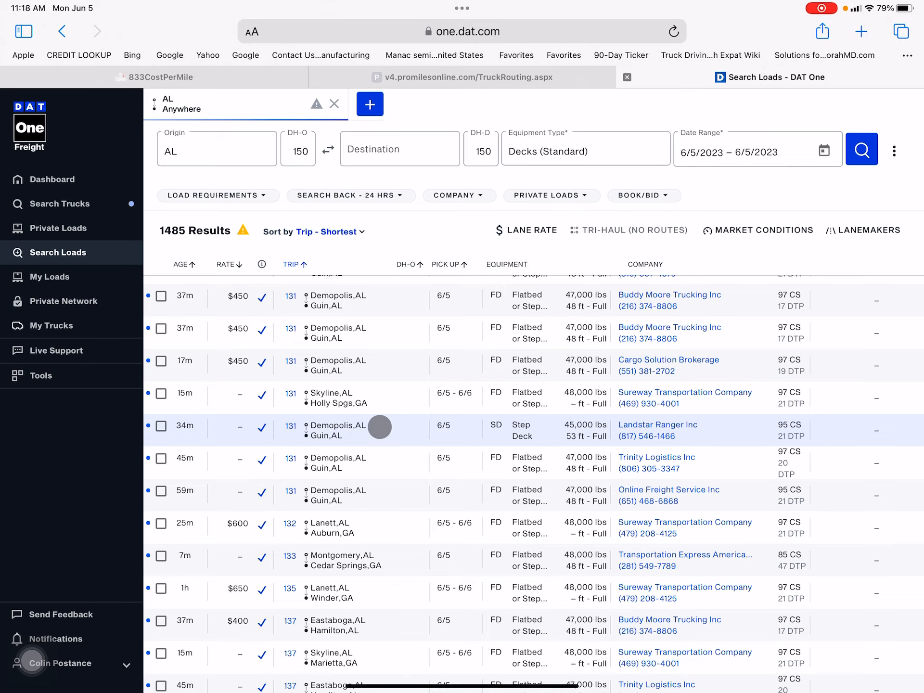
{"action": "scroll", "coordinate": [379, 427], "scroll_direction": "up", "scroll_amount": 5}
{"action": "scroll", "coordinate": [379, 360], "scroll_direction": "up", "scroll_amount": 3}
{"action": "scroll", "coordinate": [182, 311], "scroll_direction": "up", "scroll_amount": 1}
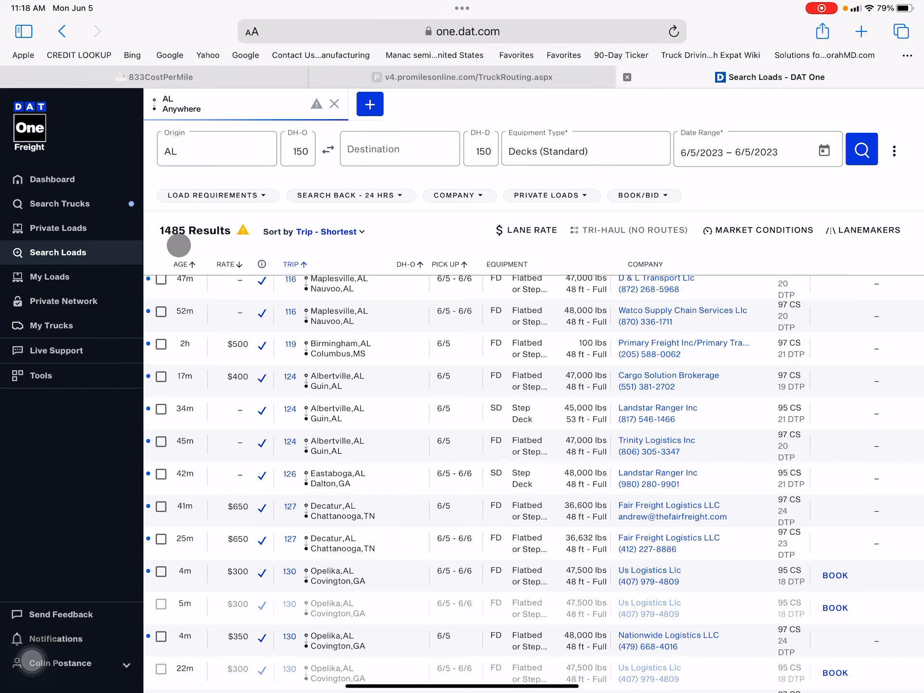
{"action": "scroll", "coordinate": [179, 246], "scroll_direction": "up", "scroll_amount": 10}
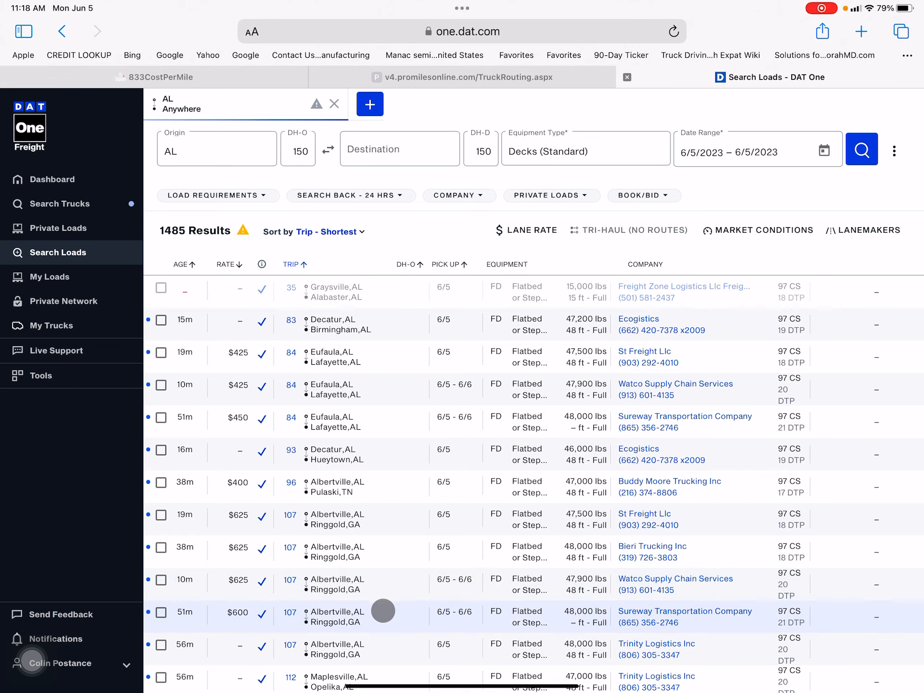
{"action": "scroll", "coordinate": [383, 610], "scroll_direction": "down", "scroll_amount": 5}
{"action": "scroll", "coordinate": [383, 611], "scroll_direction": "down", "scroll_amount": 5}
{"action": "scroll", "coordinate": [384, 610], "scroll_direction": "down", "scroll_amount": 1}
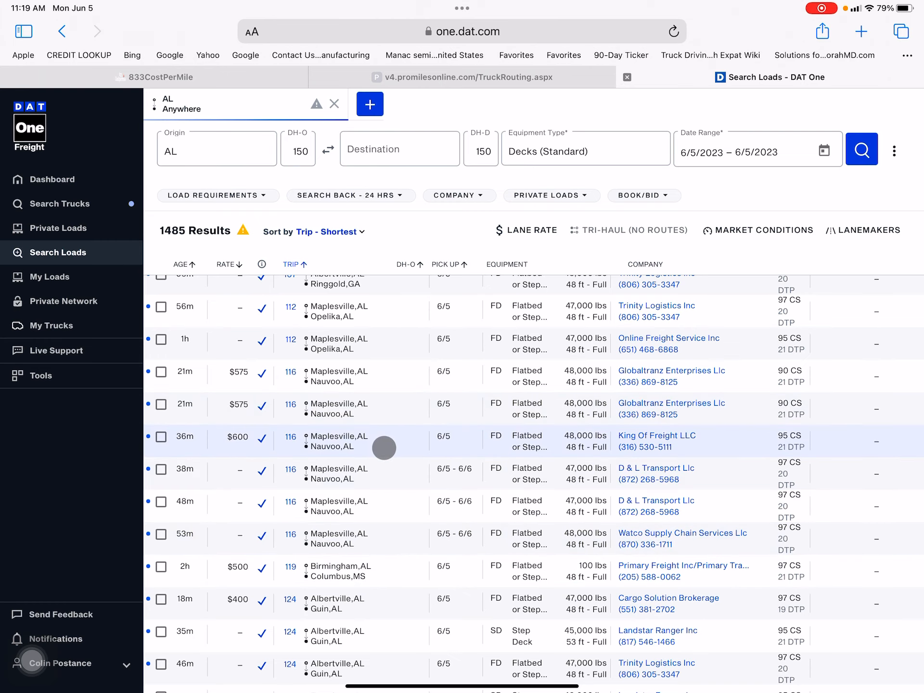
{"action": "scroll", "coordinate": [384, 448], "scroll_direction": "up", "scroll_amount": 10}
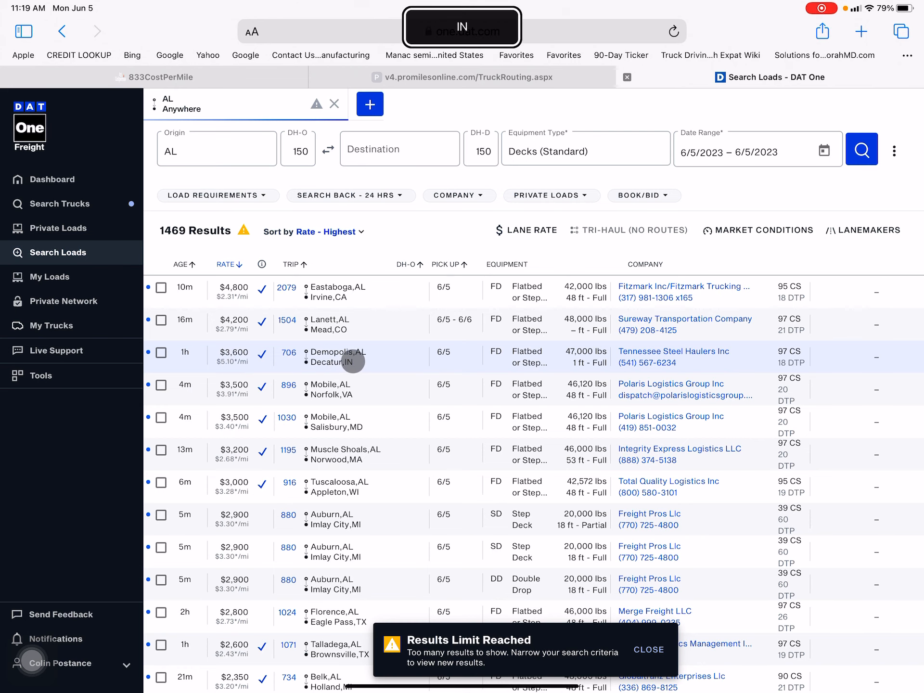
Expand the $3,600 Demopolis, AL to Decatur, IN load to see its trip, rate and company details.
{"action": "left_click", "coordinate": [353, 361]}
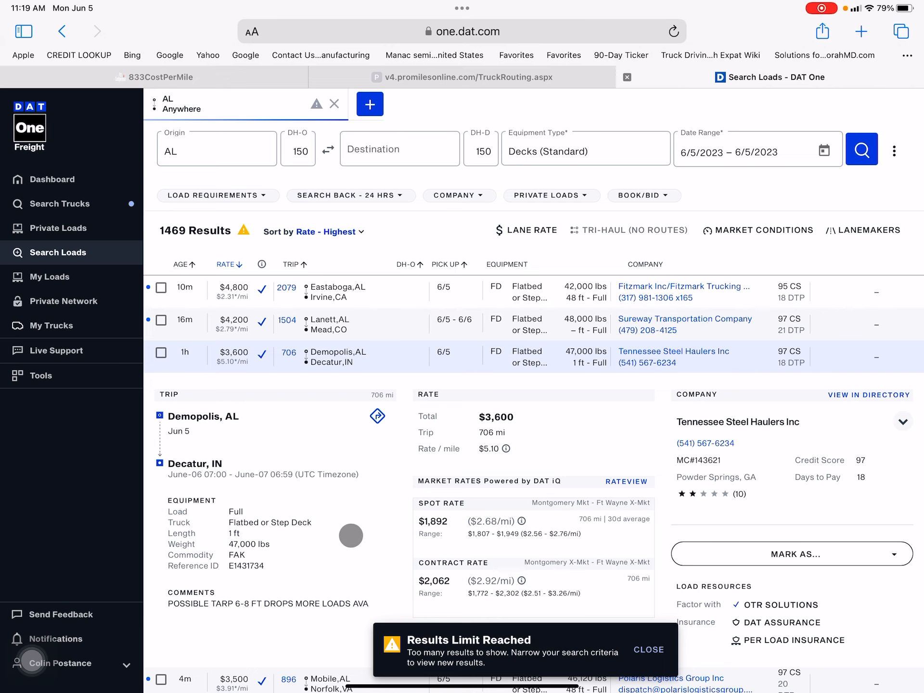
{"action": "scroll", "coordinate": [351, 534], "scroll_direction": "down", "scroll_amount": 6}
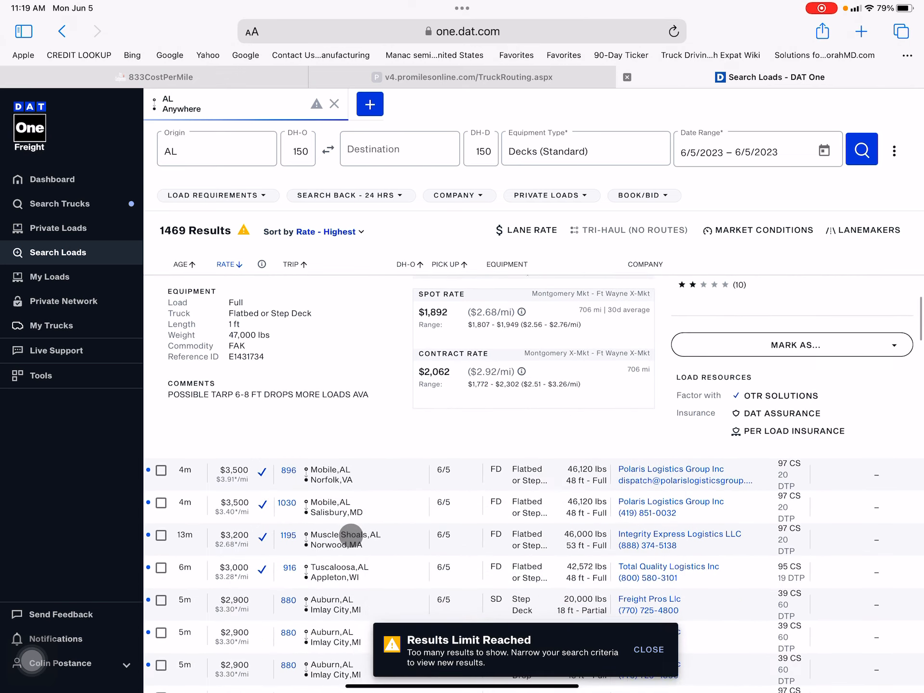
{"action": "scroll", "coordinate": [351, 535], "scroll_direction": "up", "scroll_amount": 3}
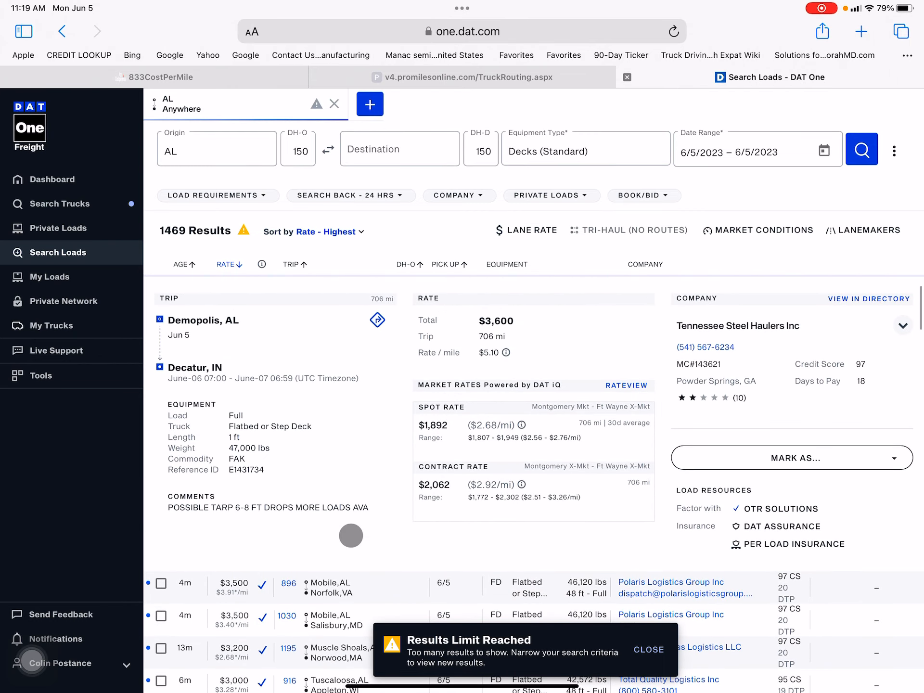
{"action": "scroll", "coordinate": [351, 535], "scroll_direction": "up", "scroll_amount": 3}
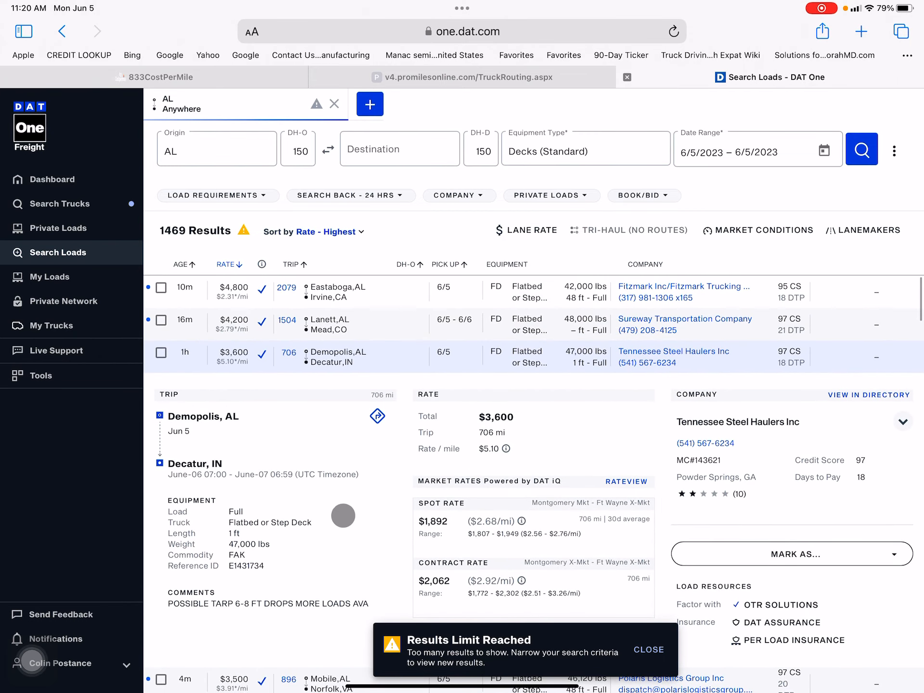
Collapse the Demopolis load's details back to the plain highest-rate list.
{"action": "left_click", "coordinate": [368, 361]}
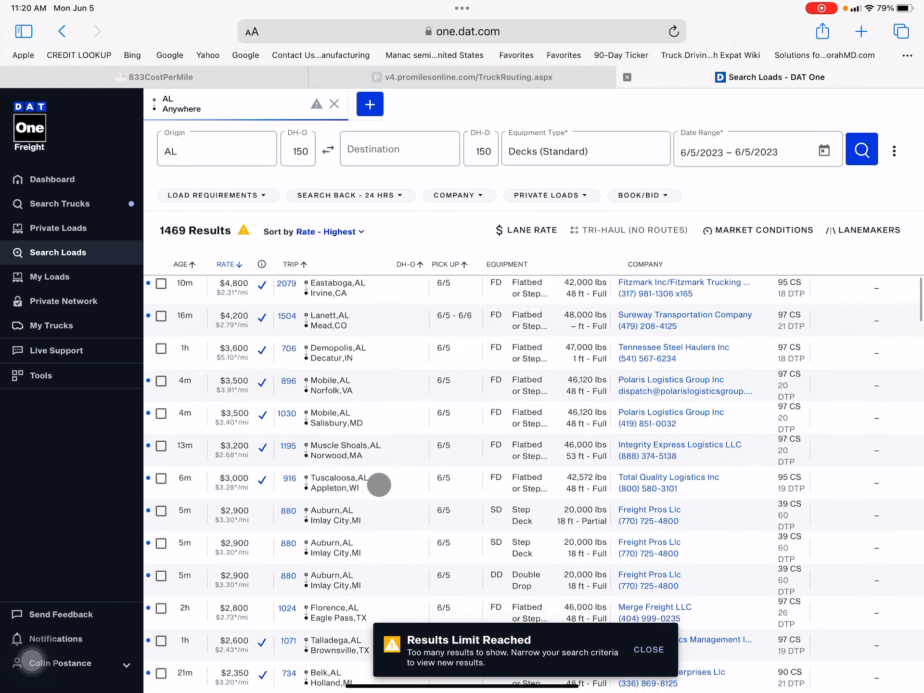
{"action": "scroll", "coordinate": [379, 485], "scroll_direction": "down", "scroll_amount": 10}
{"action": "scroll", "coordinate": [378, 484], "scroll_direction": "down", "scroll_amount": 1}
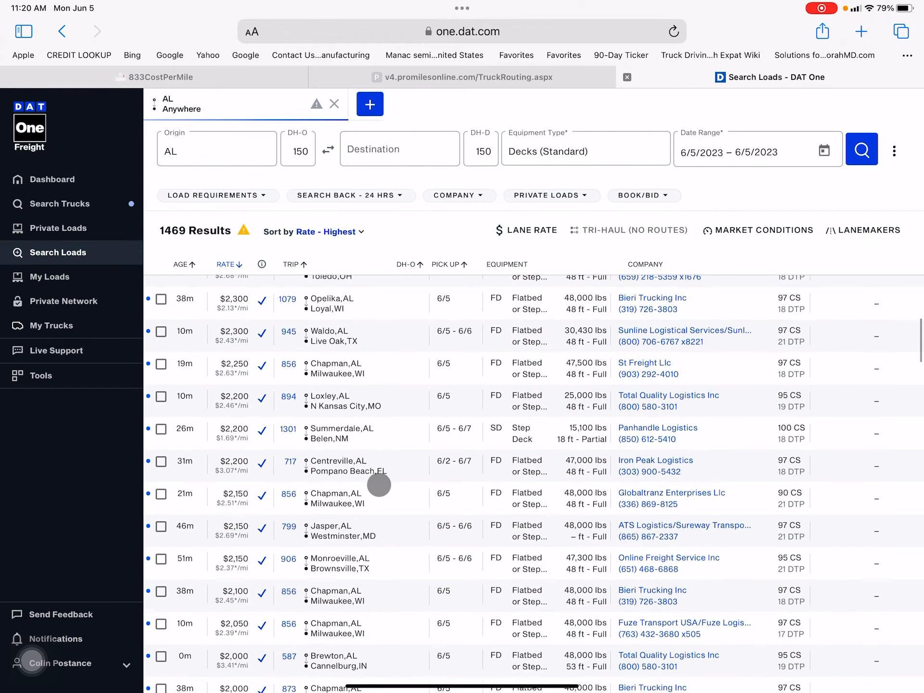
{"action": "scroll", "coordinate": [378, 484], "scroll_direction": "down", "scroll_amount": 5}
{"action": "scroll", "coordinate": [378, 485], "scroll_direction": "down", "scroll_amount": 5}
{"action": "scroll", "coordinate": [379, 484], "scroll_direction": "down", "scroll_amount": 5}
{"action": "scroll", "coordinate": [379, 485], "scroll_direction": "down", "scroll_amount": 3}
{"action": "scroll", "coordinate": [379, 484], "scroll_direction": "down", "scroll_amount": 1}
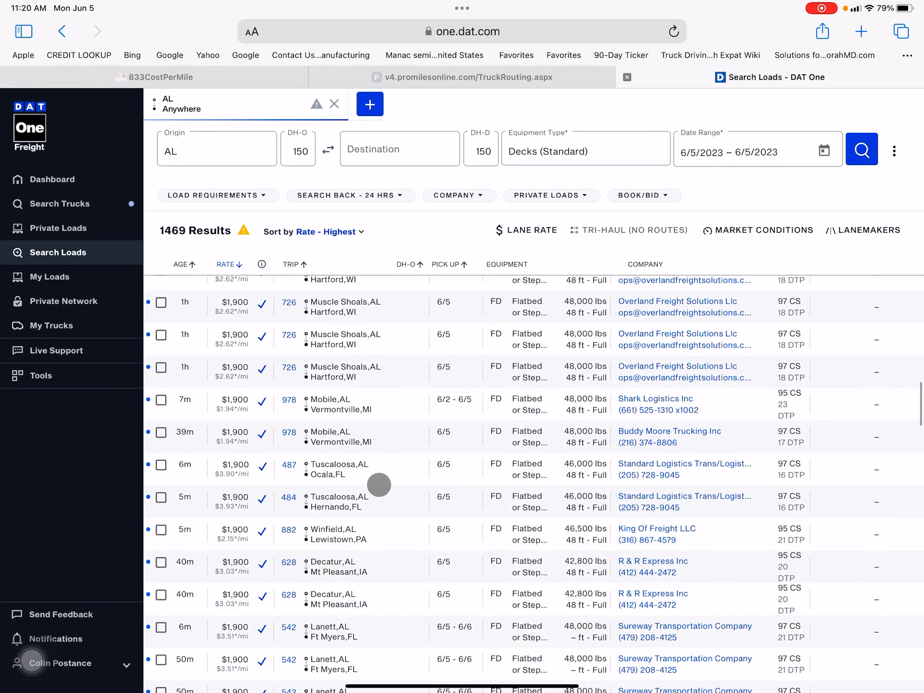